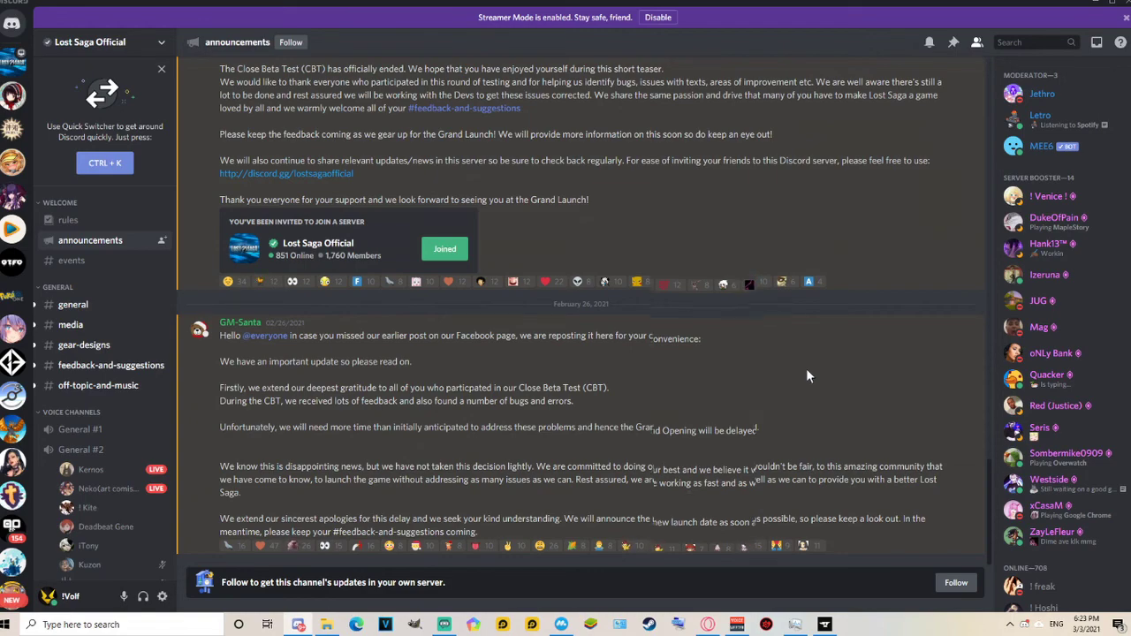
{"action": "scroll", "coordinate": [805, 369], "scroll_direction": "up", "scroll_amount": 5}
{"action": "scroll", "coordinate": [733, 251], "scroll_direction": "up", "scroll_amount": 5}
{"action": "scroll", "coordinate": [701, 283], "scroll_direction": "up", "scroll_amount": 5}
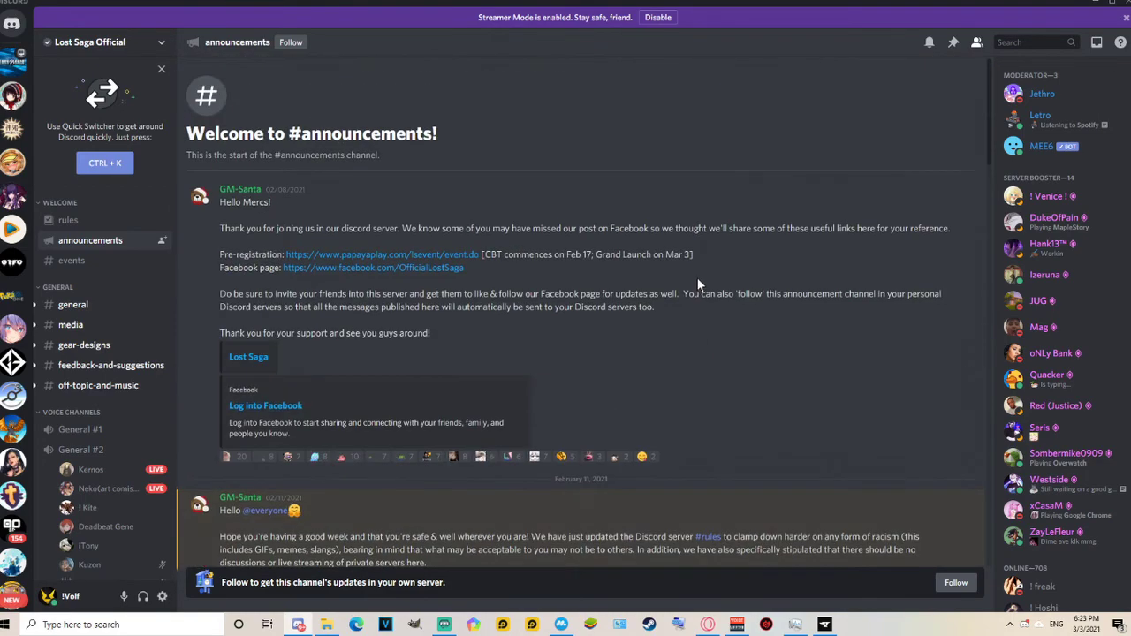
Briefly highlight the Grand Launch date in the welcome post and the Feb 26 post date.
{"action": "mouse_move", "coordinate": [595, 254]}
{"action": "left_mouse_down"}
{"action": "mouse_move", "coordinate": [698, 259]}
{"action": "mouse_move", "coordinate": [680, 256]}
{"action": "left_mouse_up"}
{"action": "left_click", "coordinate": [703, 305]}
{"action": "scroll", "coordinate": [702, 306], "scroll_direction": "down", "scroll_amount": 1}
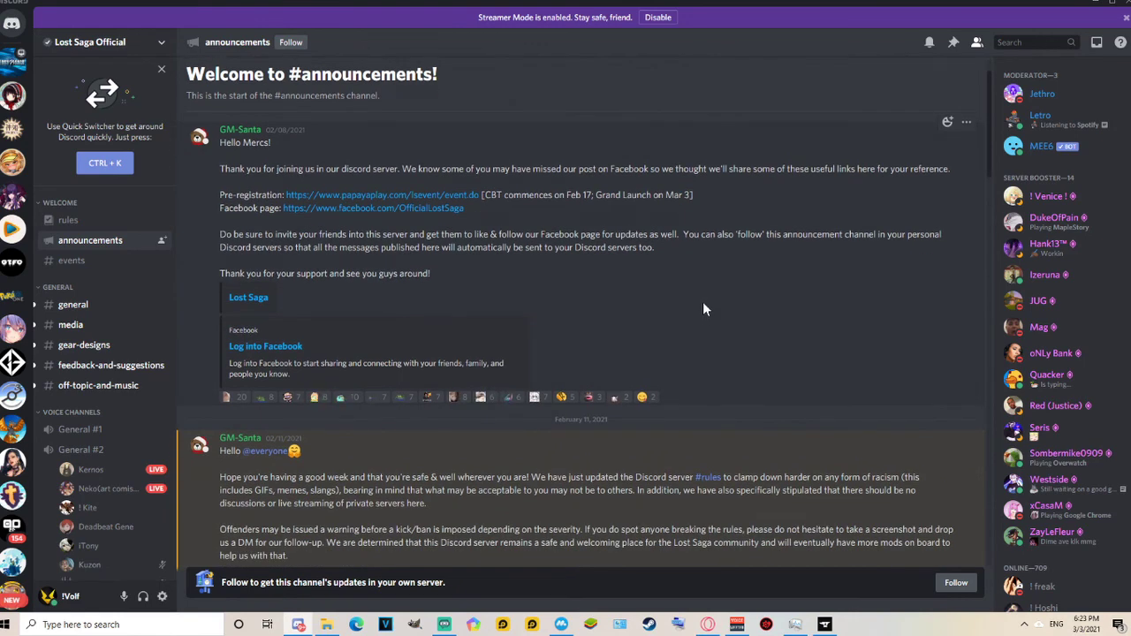
{"action": "scroll", "coordinate": [703, 302], "scroll_direction": "down", "scroll_amount": 5}
{"action": "scroll", "coordinate": [702, 303], "scroll_direction": "down", "scroll_amount": 3}
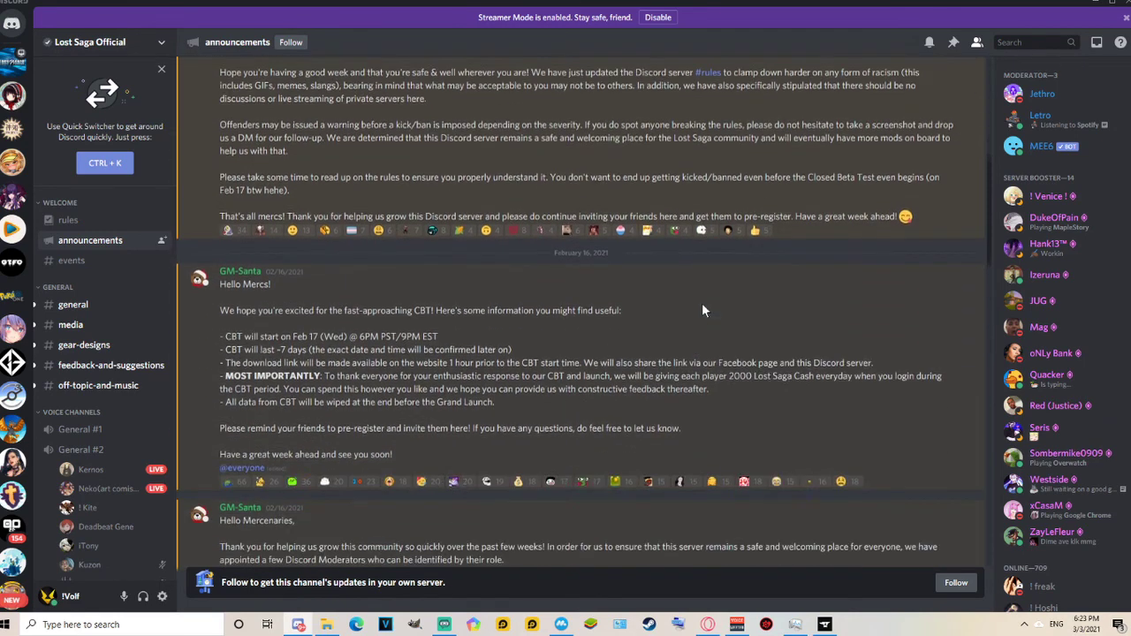
{"action": "scroll", "coordinate": [702, 303], "scroll_direction": "down", "scroll_amount": 1}
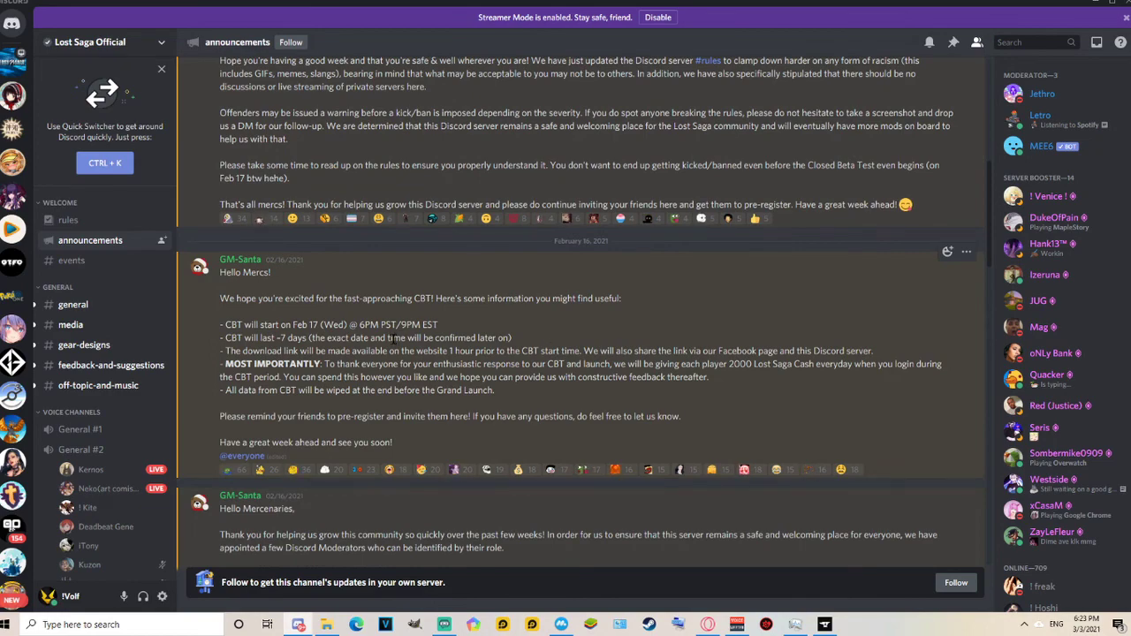
{"action": "scroll", "coordinate": [642, 376], "scroll_direction": "down", "scroll_amount": 5}
{"action": "scroll", "coordinate": [643, 375], "scroll_direction": "down", "scroll_amount": 5}
{"action": "scroll", "coordinate": [642, 376], "scroll_direction": "down", "scroll_amount": 5}
{"action": "scroll", "coordinate": [643, 376], "scroll_direction": "down", "scroll_amount": 3}
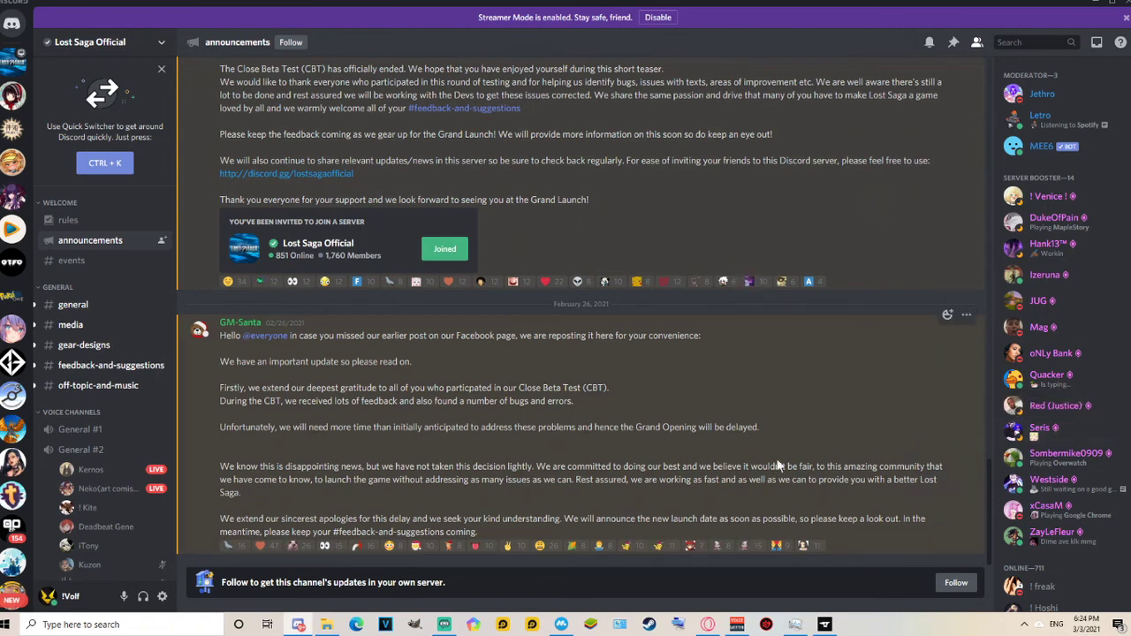
{"action": "left_click_drag", "start_coordinate": [266, 320], "coordinate": [307, 328]}
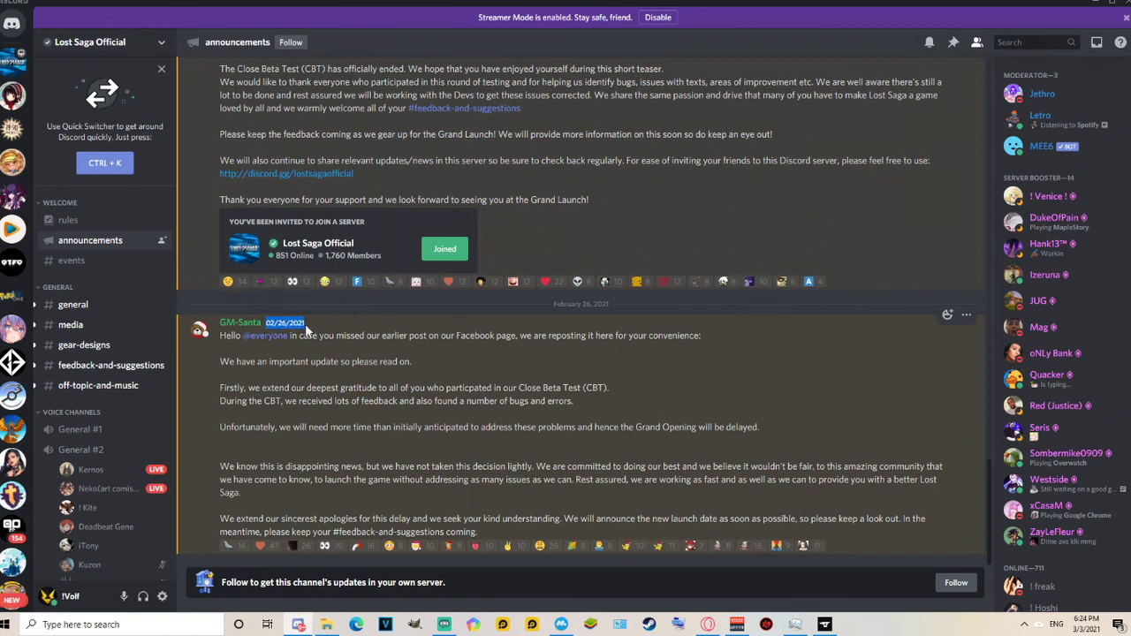
{"action": "left_click", "coordinate": [602, 418]}
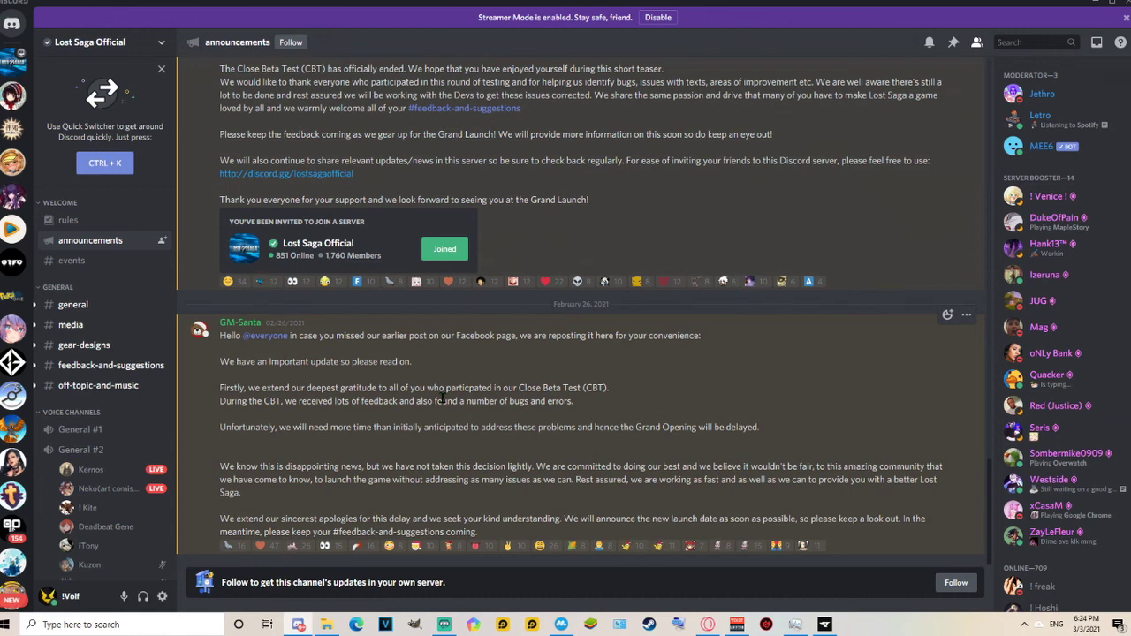
{"action": "scroll", "coordinate": [443, 397], "scroll_direction": "up", "scroll_amount": 4}
{"action": "scroll", "coordinate": [443, 398], "scroll_direction": "up", "scroll_amount": 1}
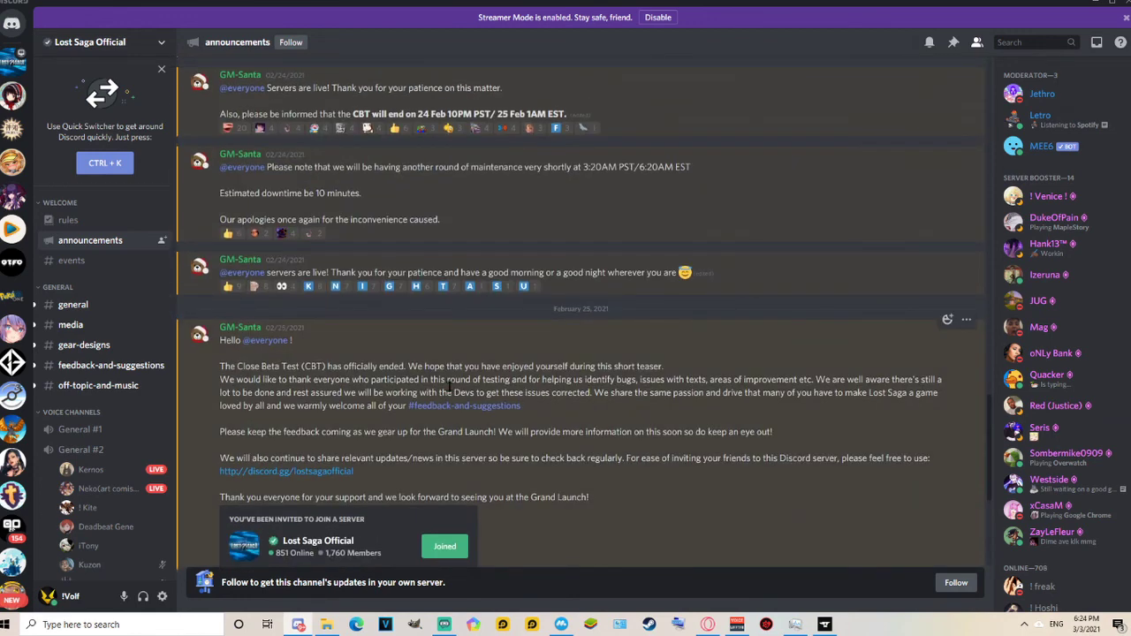
{"action": "scroll", "coordinate": [449, 386], "scroll_direction": "up", "scroll_amount": 2}
{"action": "scroll", "coordinate": [450, 386], "scroll_direction": "up", "scroll_amount": 3}
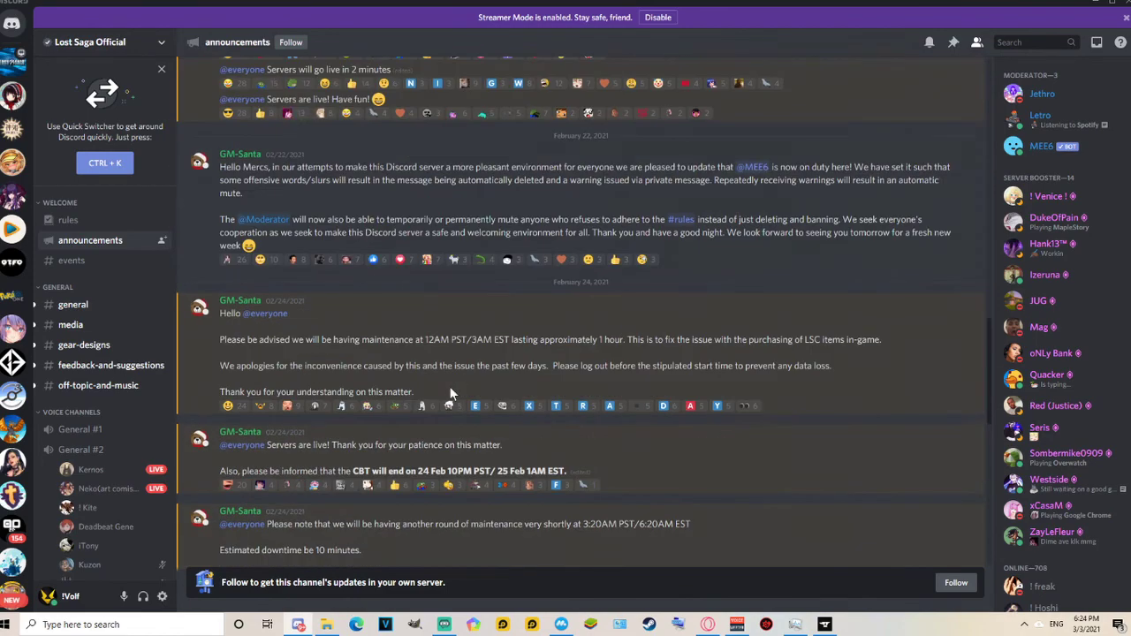
{"action": "scroll", "coordinate": [450, 387], "scroll_direction": "up", "scroll_amount": 3}
{"action": "scroll", "coordinate": [449, 386], "scroll_direction": "up", "scroll_amount": 2}
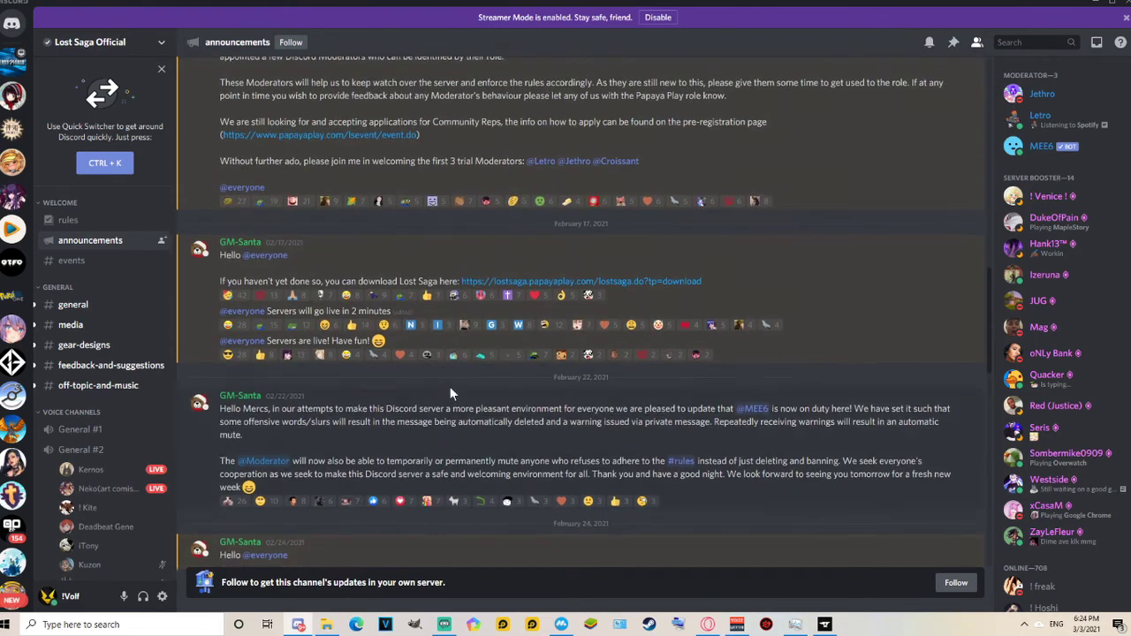
{"action": "scroll", "coordinate": [450, 386], "scroll_direction": "up", "scroll_amount": 3}
{"action": "scroll", "coordinate": [450, 386], "scroll_direction": "up", "scroll_amount": 2}
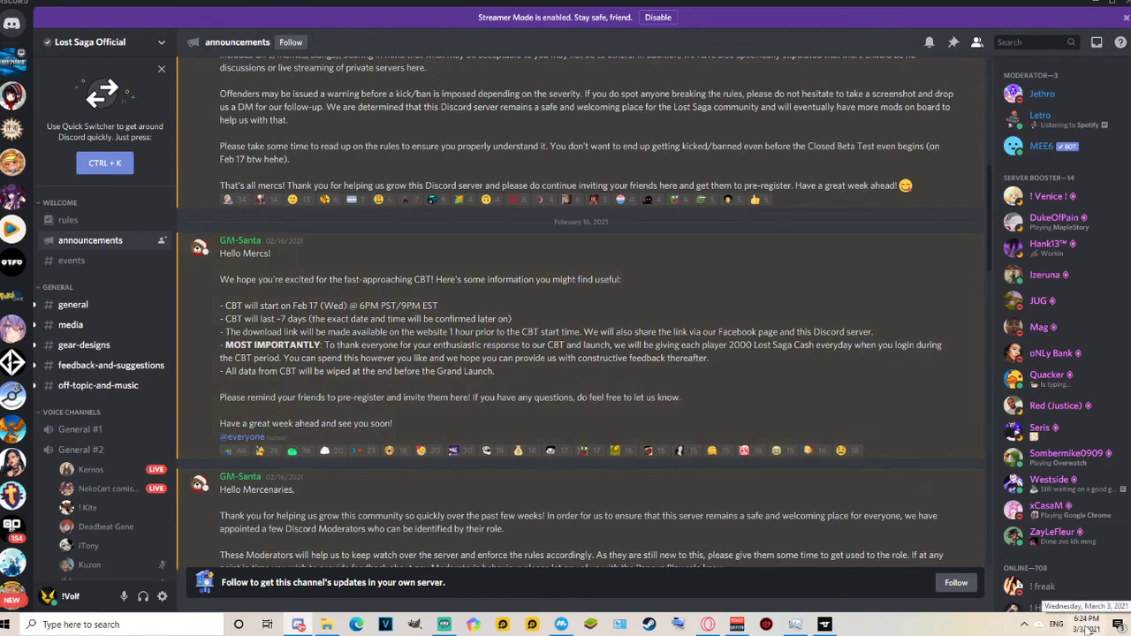
{"action": "mouse_move", "coordinate": [565, 344]}
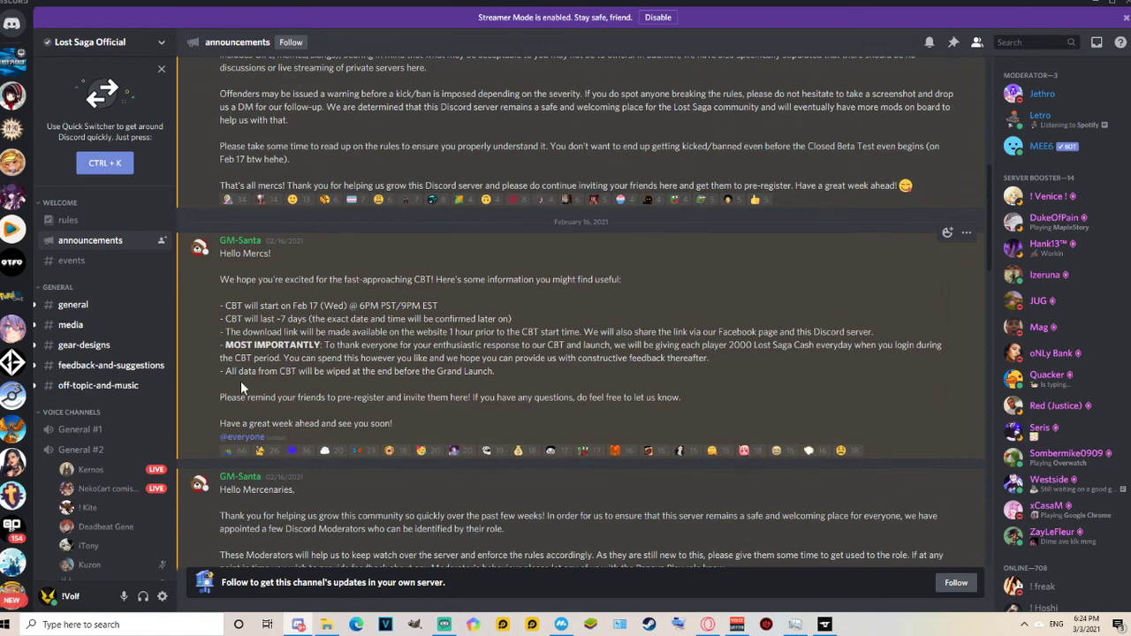
Briefly highlight the 'All data from CBT will be wiped' phrase.
{"action": "mouse_move", "coordinate": [220, 372]}
{"action": "left_mouse_down"}
{"action": "mouse_move", "coordinate": [328, 358]}
{"action": "mouse_move", "coordinate": [495, 372]}
{"action": "left_mouse_up"}
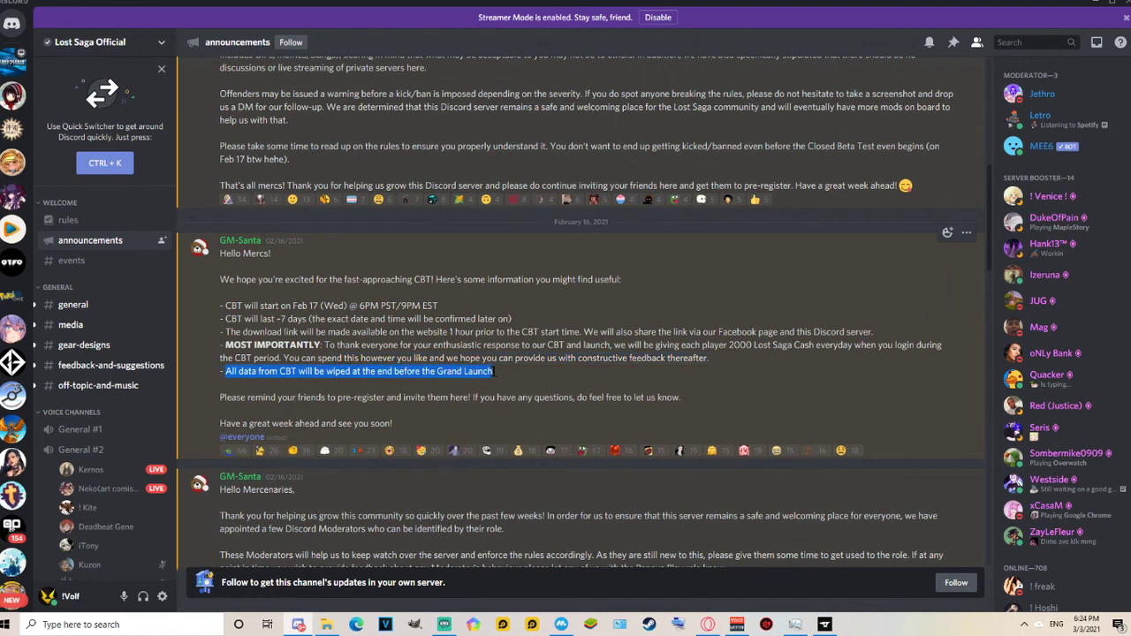
{"action": "left_click_drag", "start_coordinate": [495, 372], "coordinate": [350, 376]}
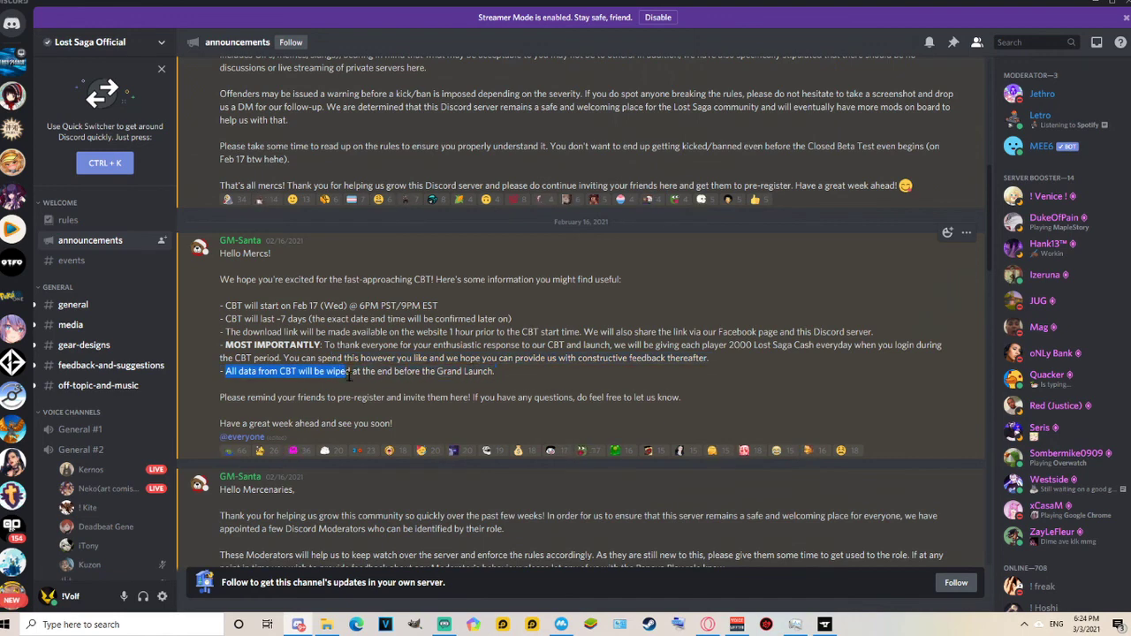
{"action": "left_click", "coordinate": [350, 376]}
{"action": "scroll", "coordinate": [420, 363], "scroll_direction": "down", "scroll_amount": 10}
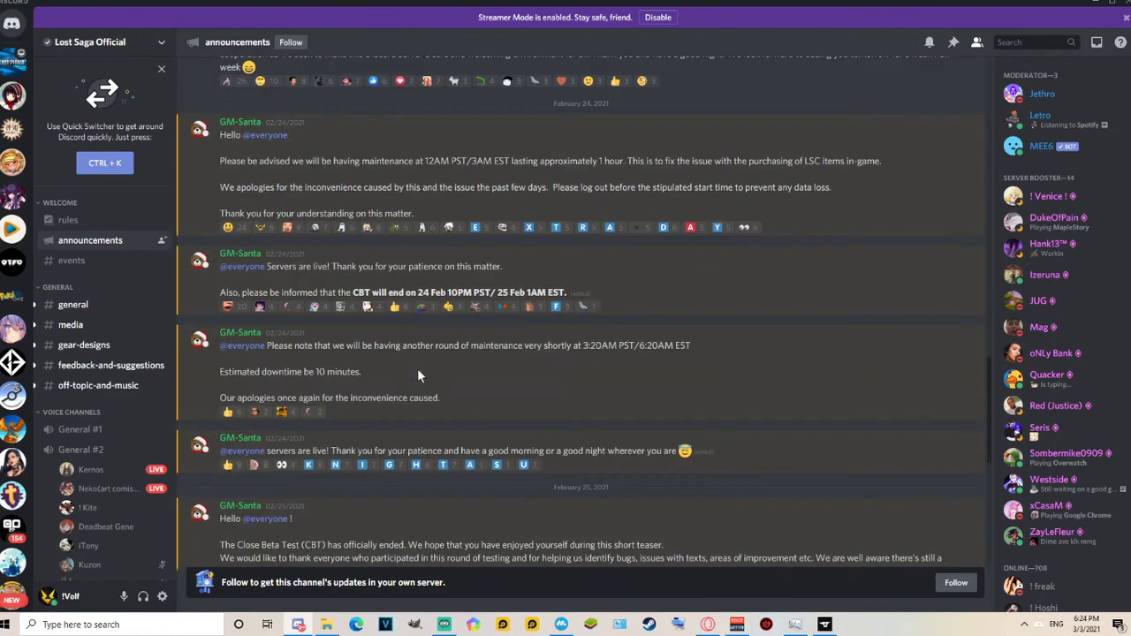
{"action": "scroll", "coordinate": [418, 371], "scroll_direction": "down", "scroll_amount": 8}
{"action": "scroll", "coordinate": [410, 380], "scroll_direction": "down", "scroll_amount": 3}
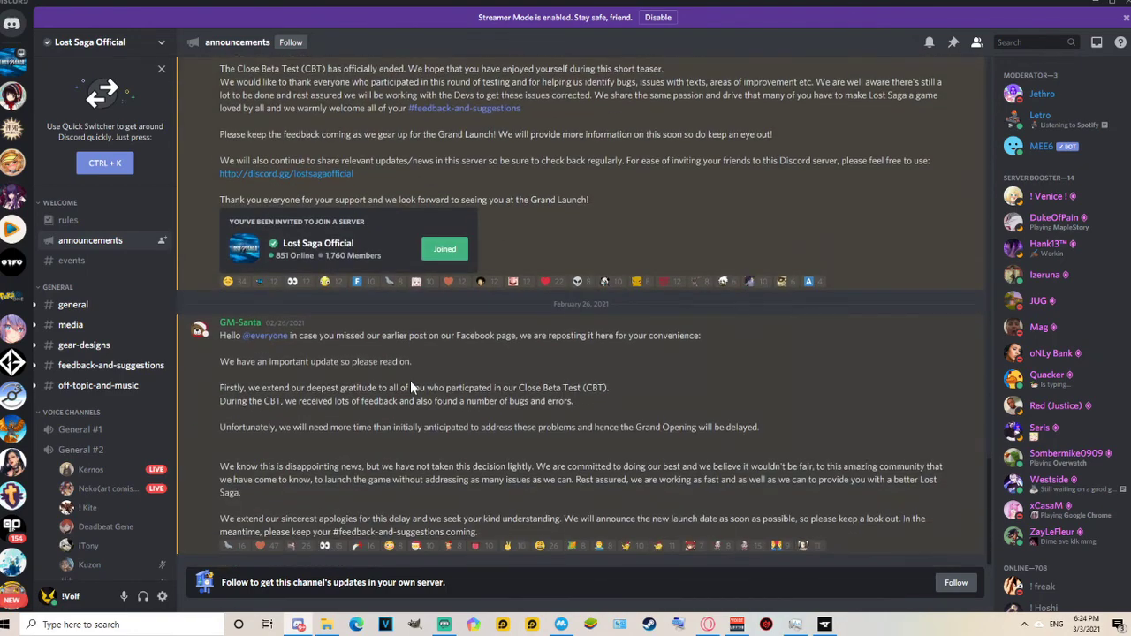
{"action": "mouse_move", "coordinate": [406, 429]}
{"action": "scroll", "coordinate": [425, 413], "scroll_direction": "up", "scroll_amount": 5}
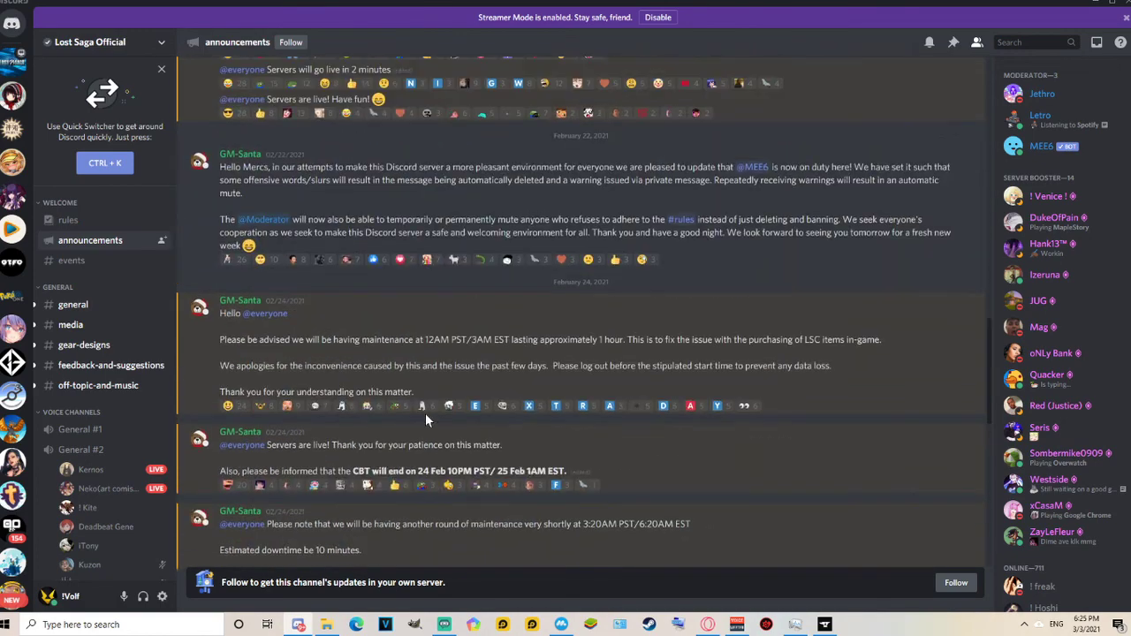
{"action": "scroll", "coordinate": [425, 413], "scroll_direction": "up", "scroll_amount": 5}
{"action": "scroll", "coordinate": [425, 412], "scroll_direction": "up", "scroll_amount": 3}
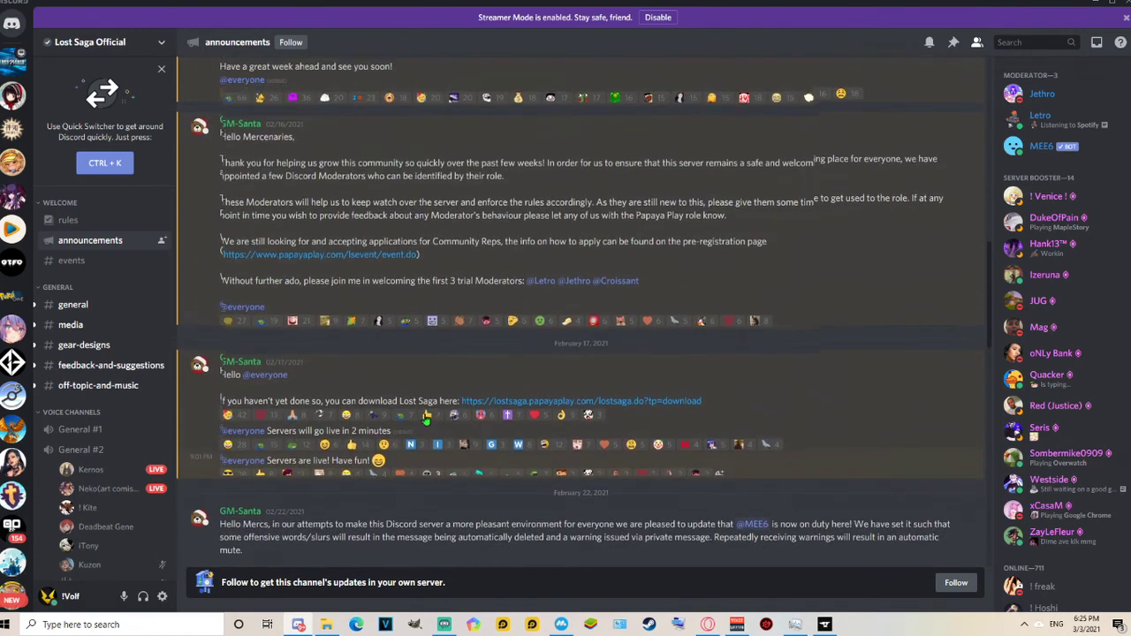
{"action": "scroll", "coordinate": [425, 413], "scroll_direction": "up", "scroll_amount": 3}
{"action": "scroll", "coordinate": [392, 427], "scroll_direction": "up", "scroll_amount": 2}
{"action": "scroll", "coordinate": [391, 428], "scroll_direction": "up", "scroll_amount": 3}
{"action": "scroll", "coordinate": [396, 407], "scroll_direction": "up", "scroll_amount": 3}
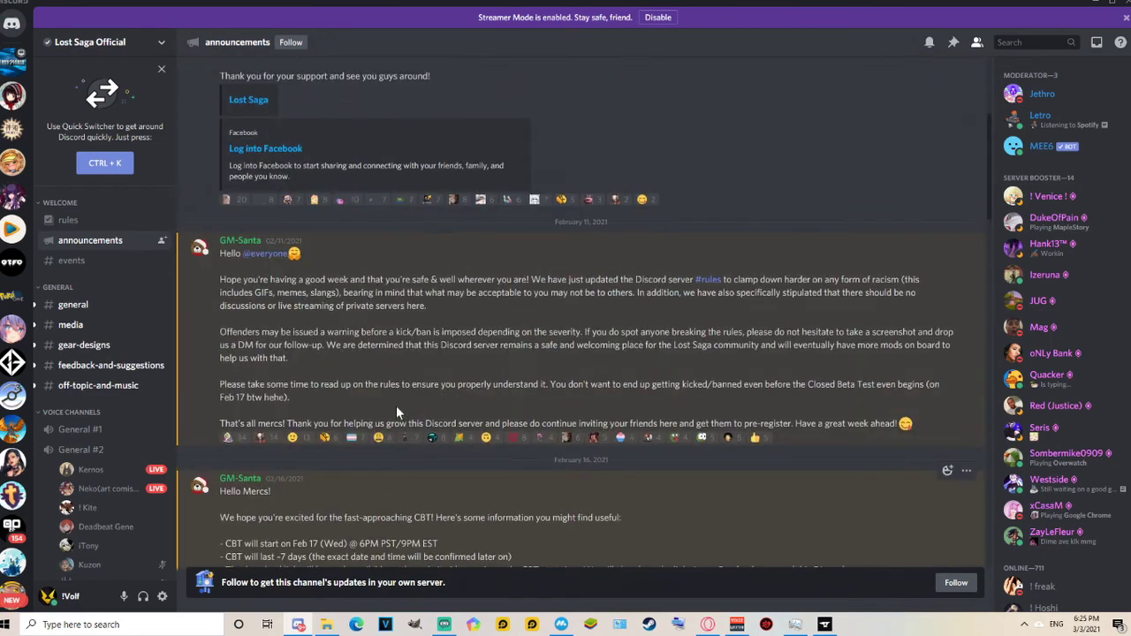
{"action": "scroll", "coordinate": [396, 407], "scroll_direction": "up", "scroll_amount": 3}
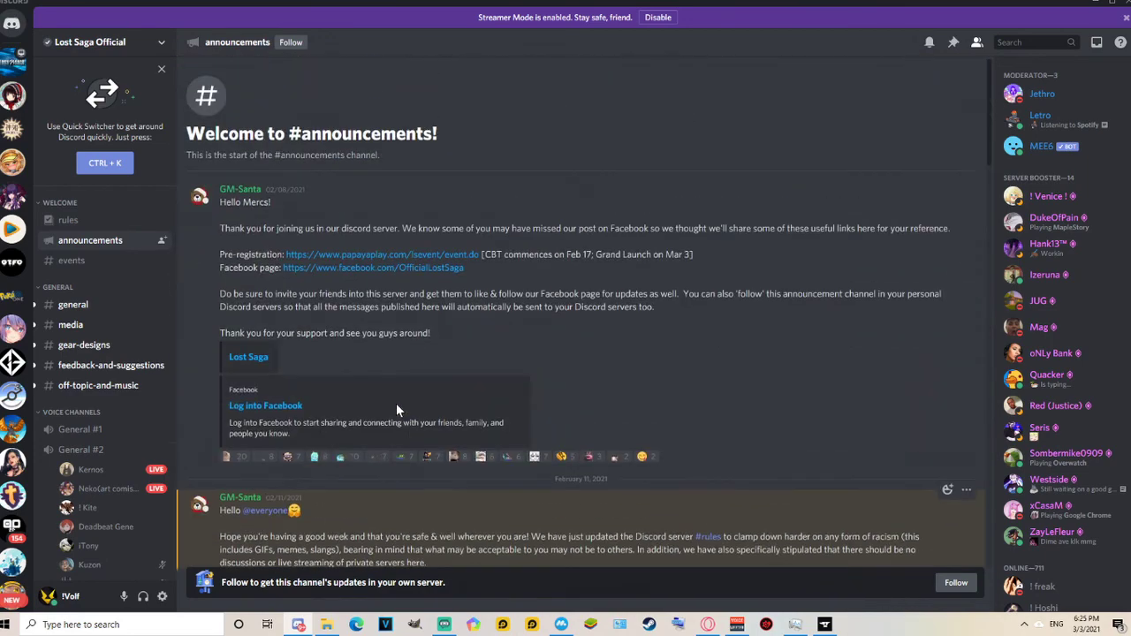
View the papayaplay.com pre-registration page, highlighting its Event Date, then return to Discord.
{"action": "left_click", "coordinate": [418, 255]}
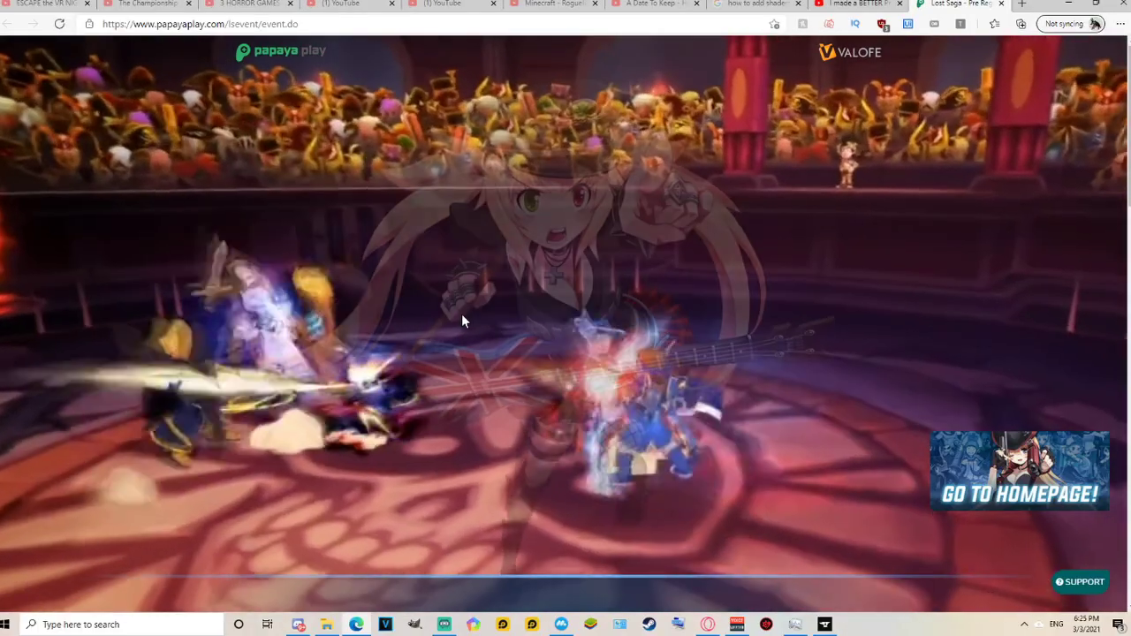
{"action": "scroll", "coordinate": [621, 413], "scroll_direction": "down", "scroll_amount": 6}
{"action": "scroll", "coordinate": [621, 412], "scroll_direction": "down", "scroll_amount": 2}
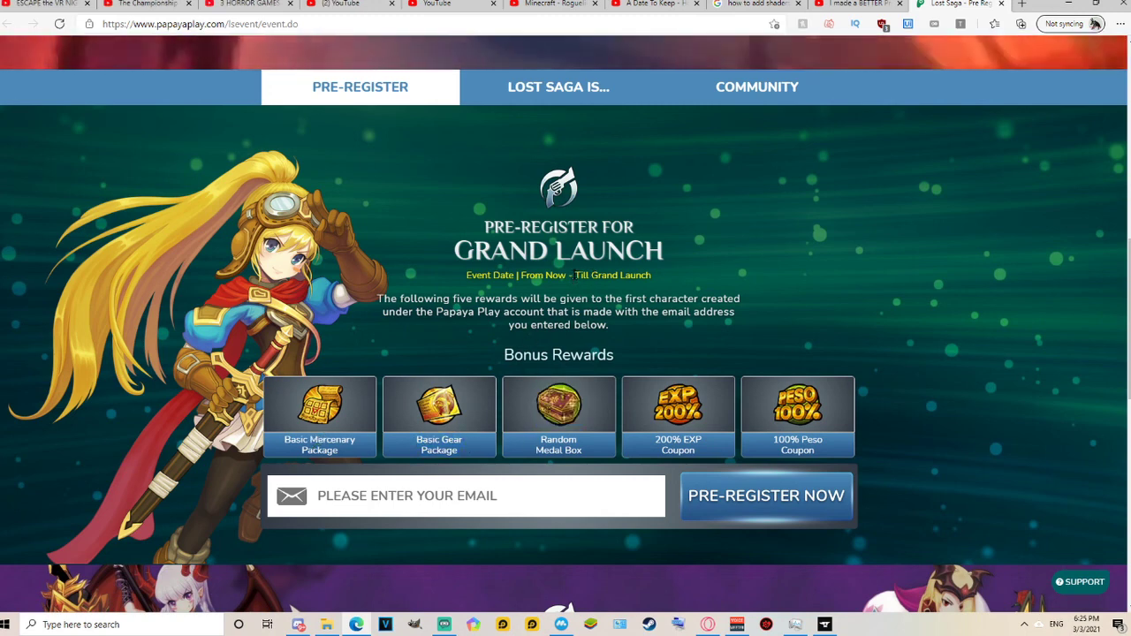
{"action": "left_click_drag", "start_coordinate": [465, 275], "coordinate": [574, 275]}
{"action": "left_click", "coordinate": [659, 291]}
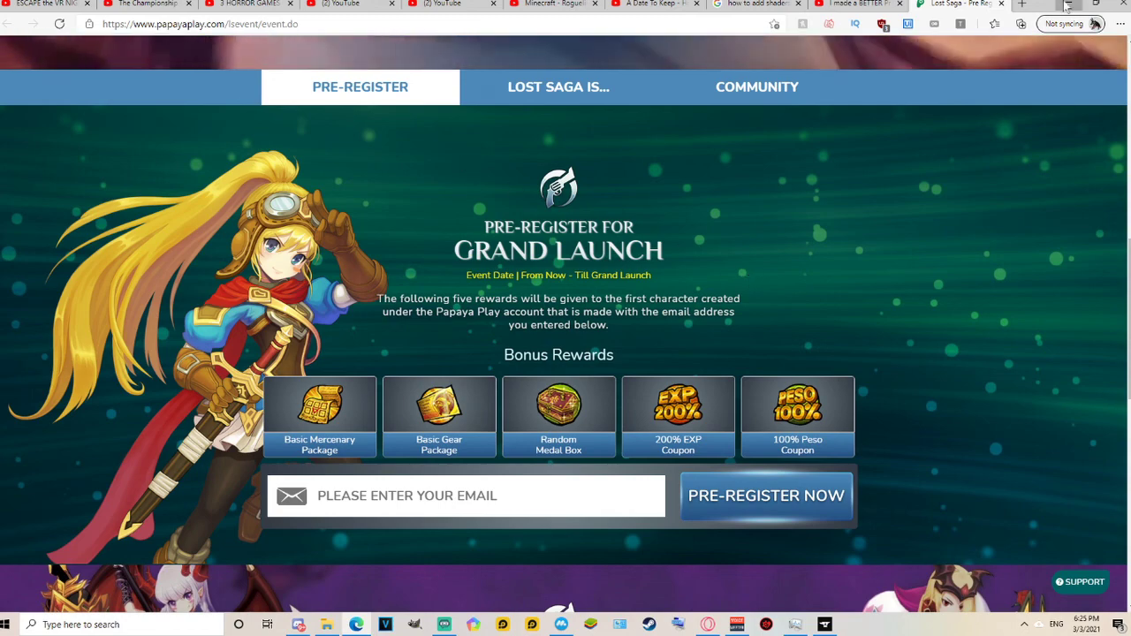
{"action": "key", "text": "alt+Tab"}
{"action": "scroll", "coordinate": [648, 294], "scroll_direction": "down", "scroll_amount": 5}
{"action": "scroll", "coordinate": [647, 294], "scroll_direction": "down", "scroll_amount": 5}
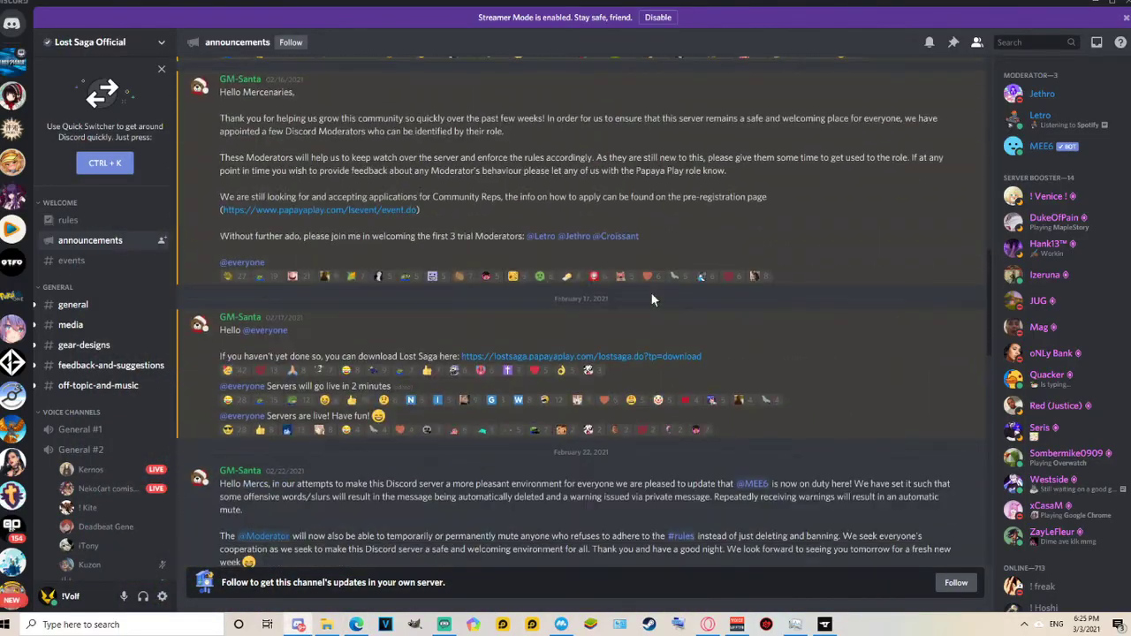
{"action": "scroll", "coordinate": [651, 294], "scroll_direction": "down", "scroll_amount": 5}
{"action": "scroll", "coordinate": [651, 293], "scroll_direction": "down", "scroll_amount": 5}
{"action": "scroll", "coordinate": [650, 291], "scroll_direction": "down", "scroll_amount": 2}
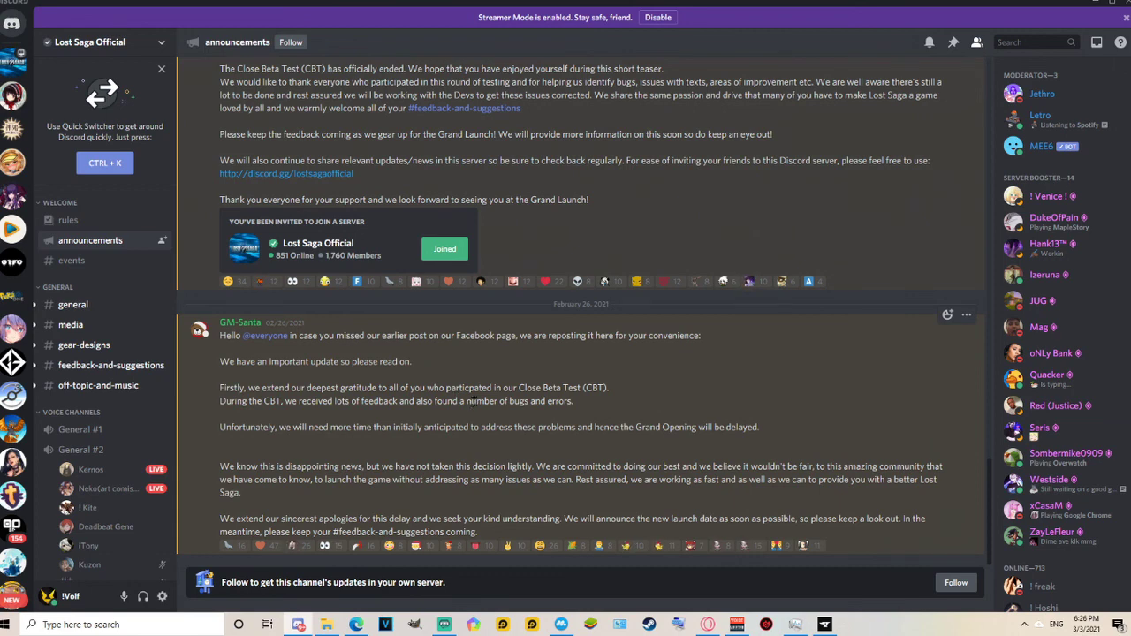
{"action": "scroll", "coordinate": [488, 378], "scroll_direction": "up", "scroll_amount": 3}
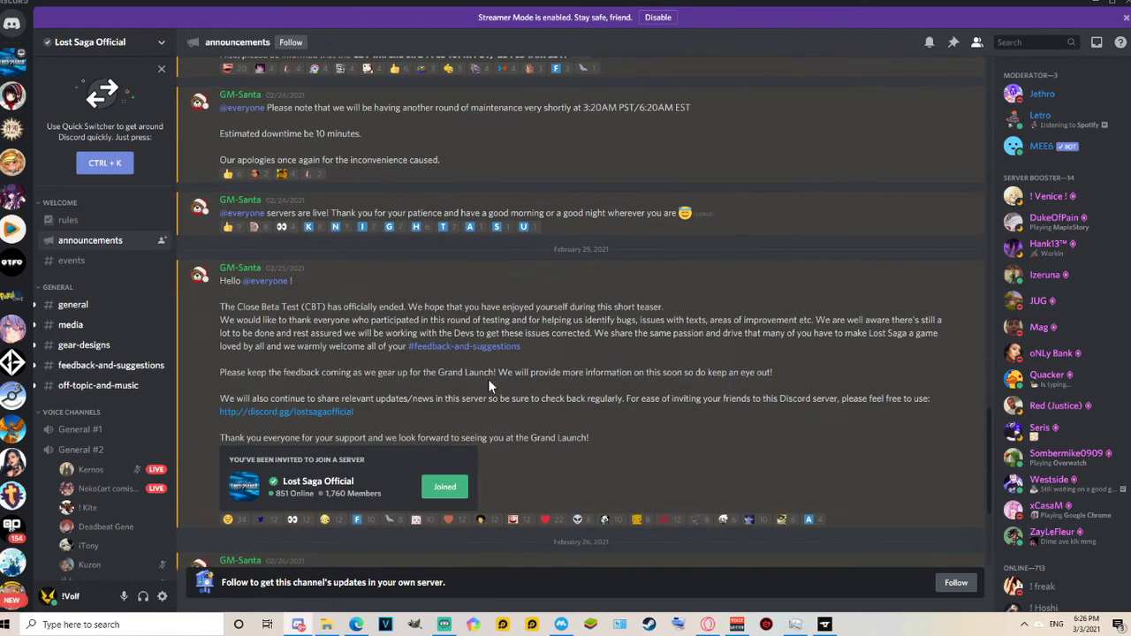
{"action": "scroll", "coordinate": [488, 378], "scroll_direction": "down", "scroll_amount": 3}
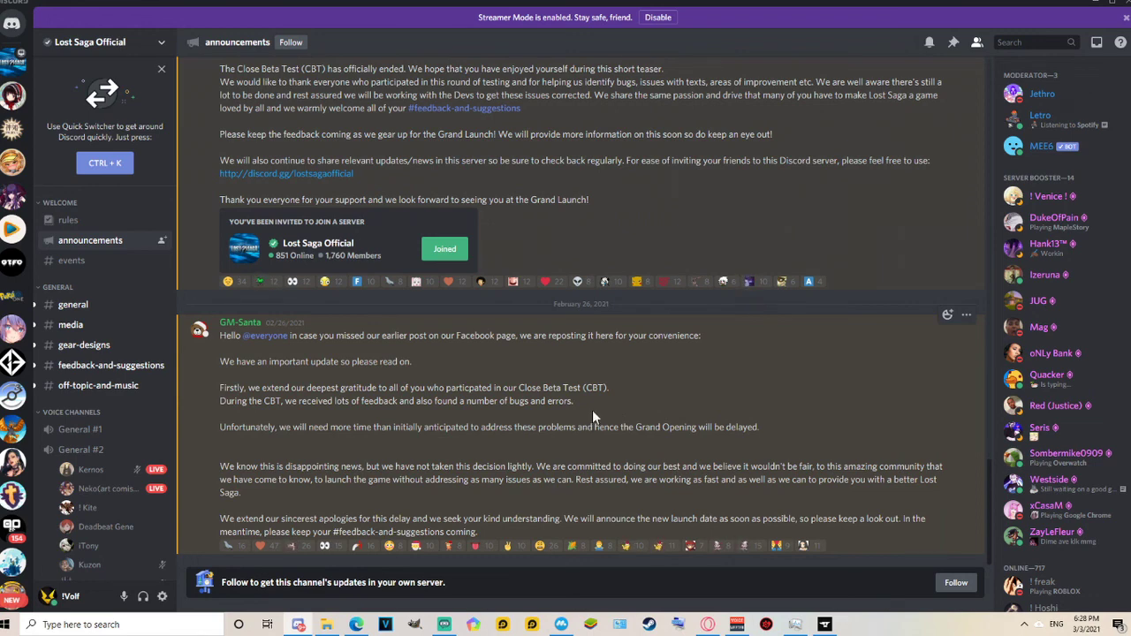
{"action": "scroll", "coordinate": [594, 394], "scroll_direction": "up", "scroll_amount": 3}
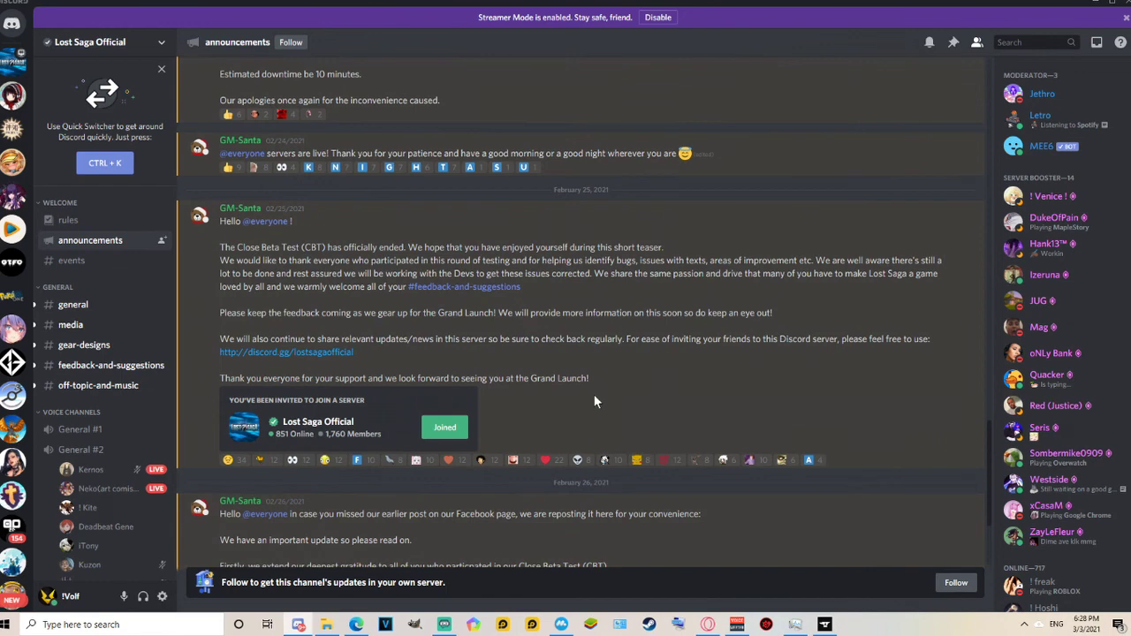
{"action": "scroll", "coordinate": [594, 394], "scroll_direction": "down", "scroll_amount": 3}
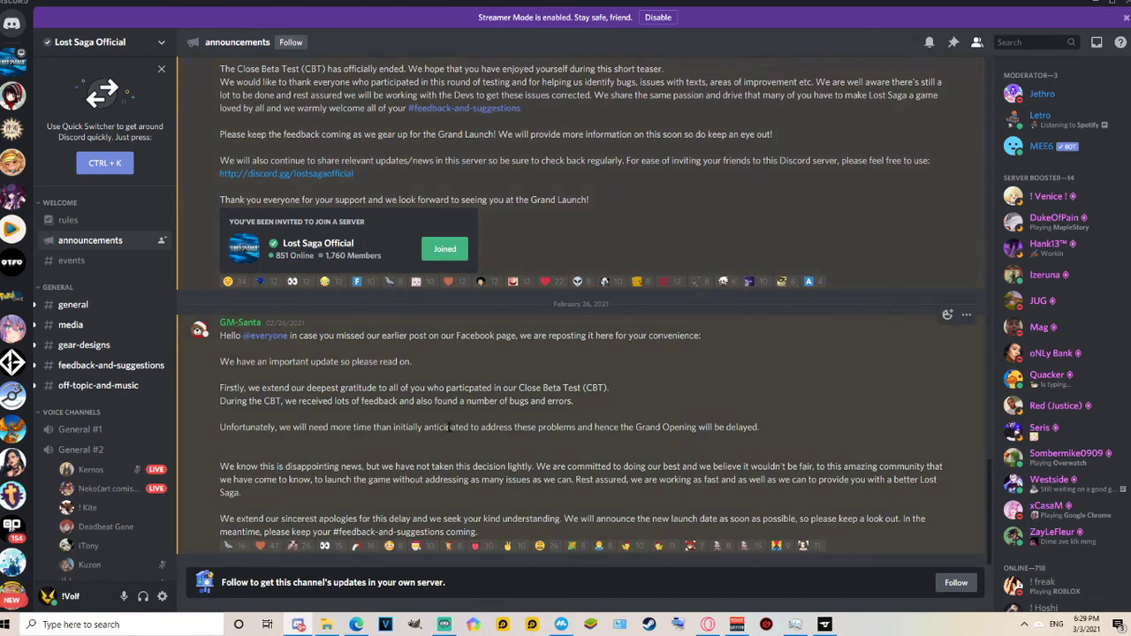
{"action": "mouse_move", "coordinate": [584, 424]}
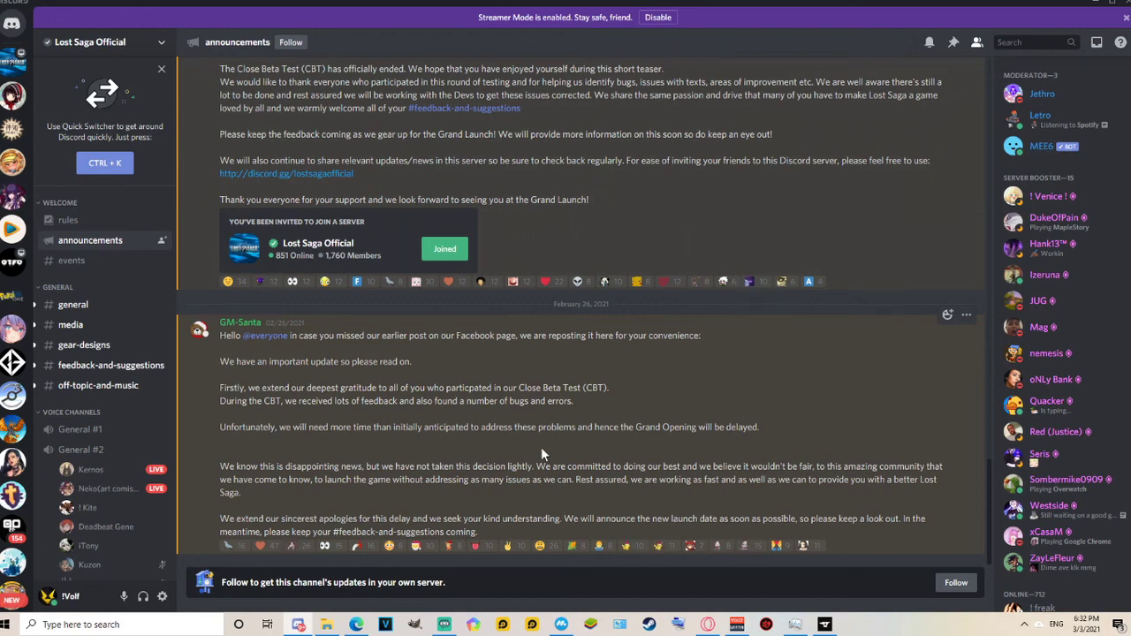
{"action": "scroll", "coordinate": [541, 447], "scroll_direction": "up", "scroll_amount": 5}
{"action": "scroll", "coordinate": [523, 459], "scroll_direction": "up", "scroll_amount": 5}
{"action": "scroll", "coordinate": [406, 401], "scroll_direction": "up", "scroll_amount": 5}
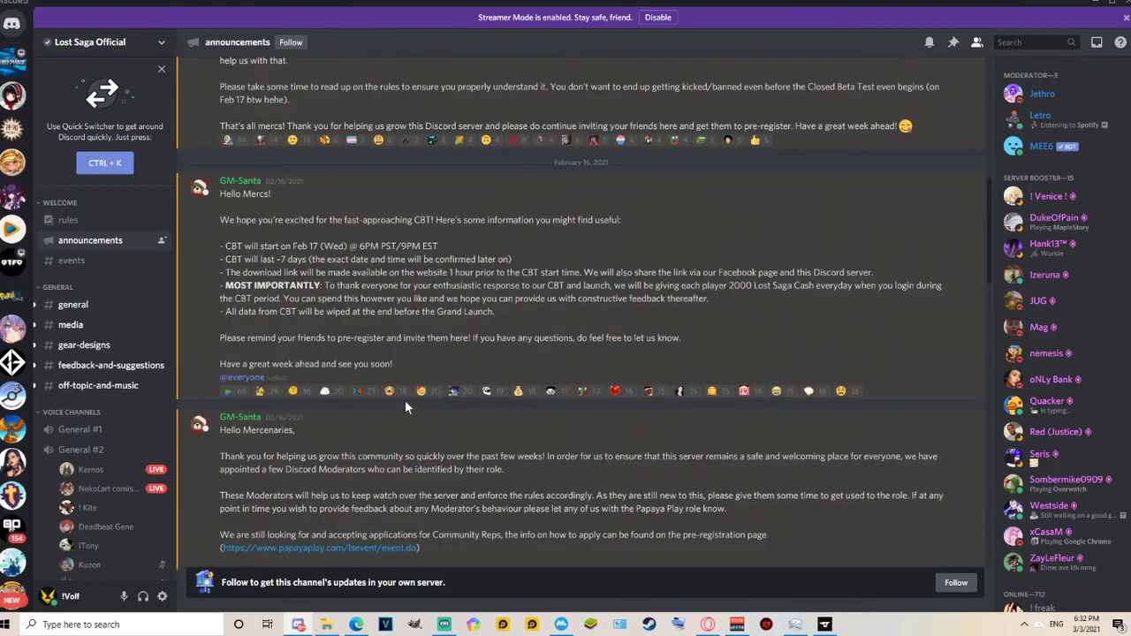
{"action": "scroll", "coordinate": [398, 403], "scroll_direction": "up", "scroll_amount": 5}
{"action": "scroll", "coordinate": [486, 265], "scroll_direction": "up", "scroll_amount": 5}
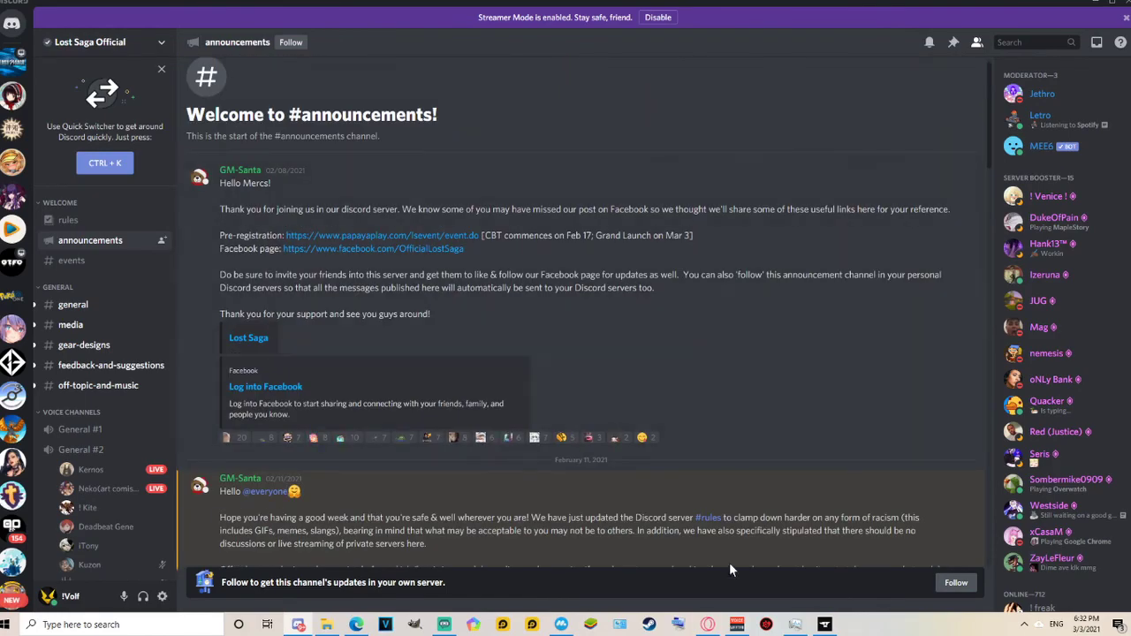
Bring up the Papaya Play pre-registration tab in Edge from the taskbar.
{"action": "left_click", "coordinate": [356, 623]}
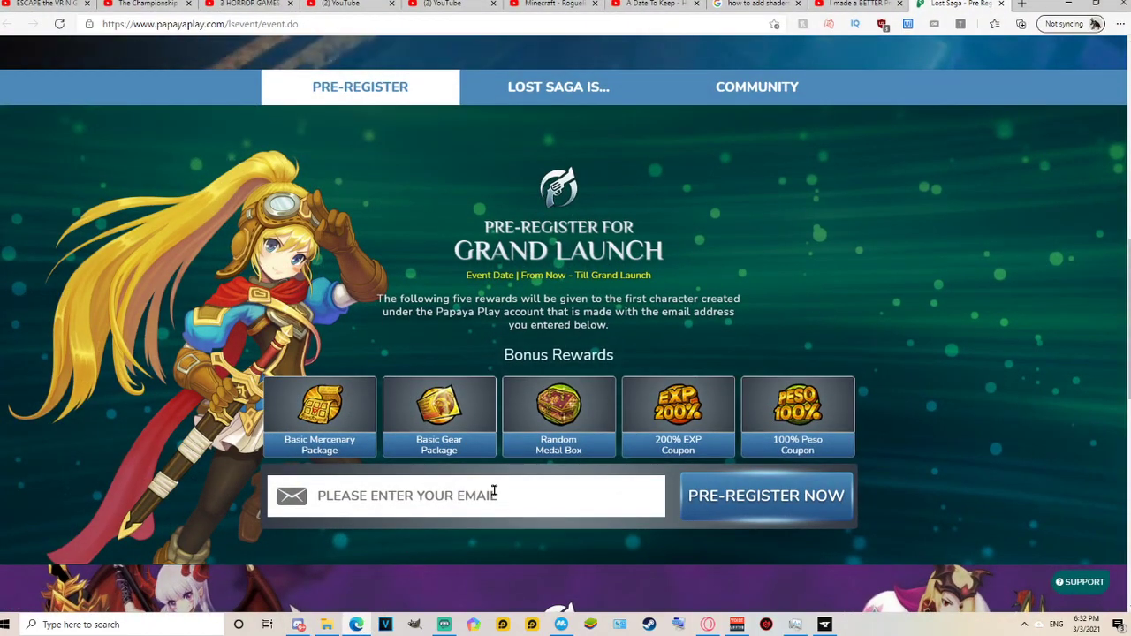